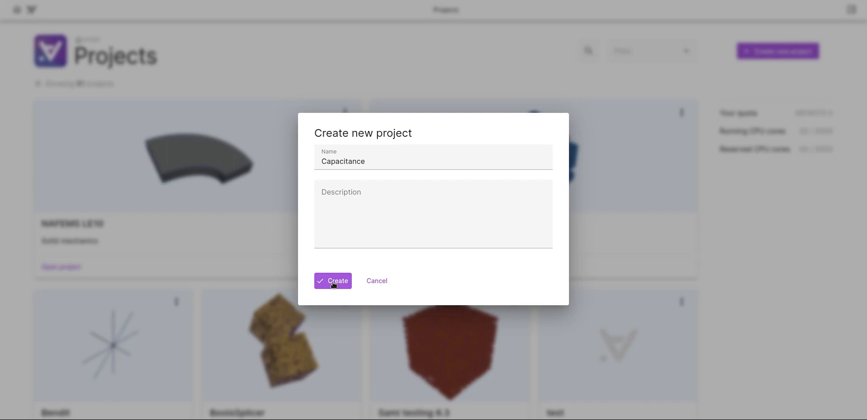
Create the project named Capacitance and start its geometry with a cylinder
{"action": "left_click", "coordinate": [333, 283]}
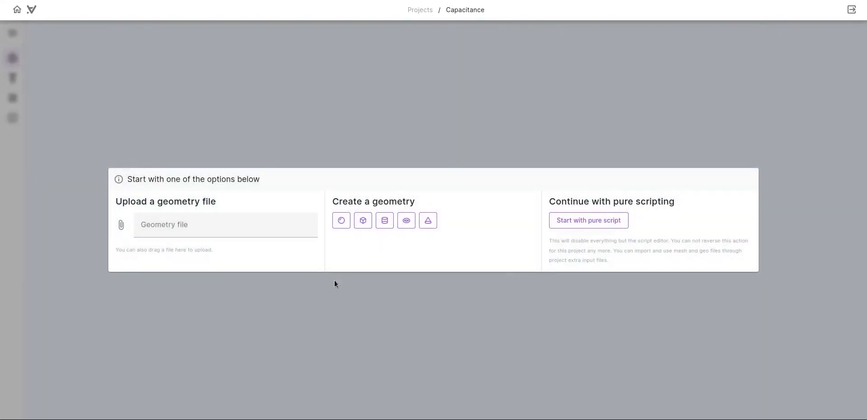
{"action": "left_click", "coordinate": [383, 222]}
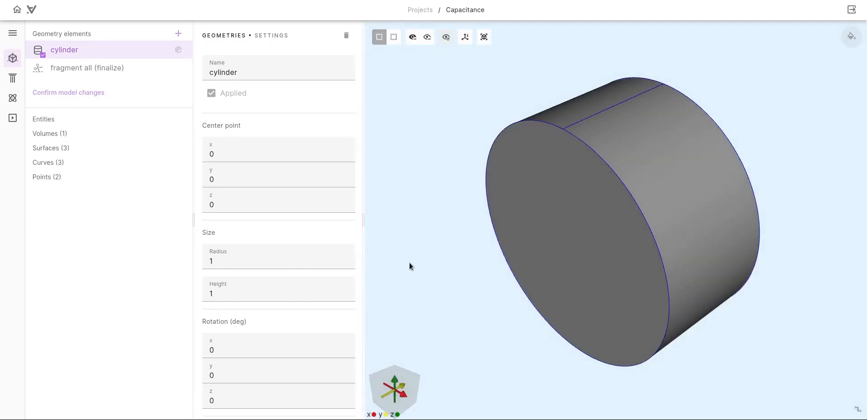
Set the cylinder's height to 0.1 and confirm the model changes
{"action": "left_click_drag", "start_coordinate": [409, 262], "coordinate": [558, 94]}
{"action": "left_click", "coordinate": [269, 296]}
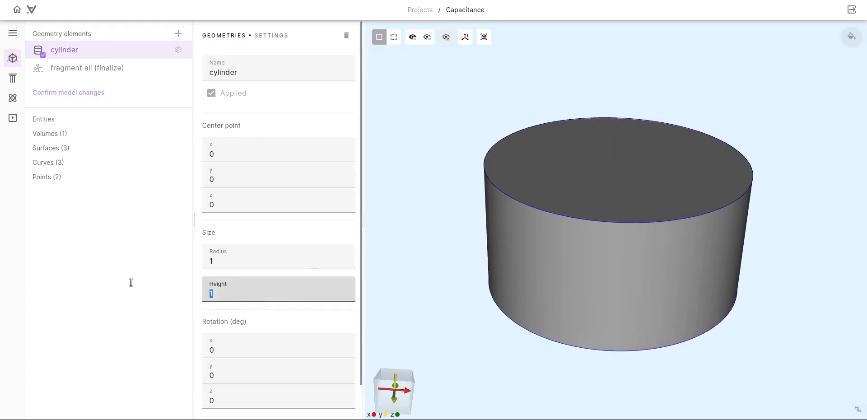
{"action": "type", "text": "0.1"}
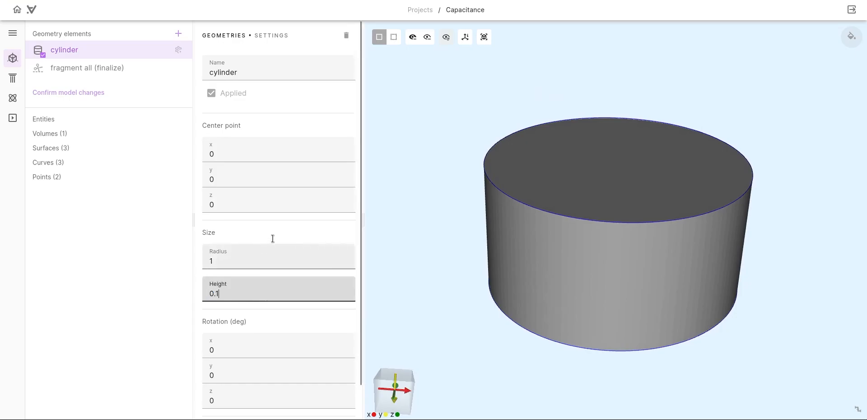
{"action": "scroll", "coordinate": [273, 239], "scroll_direction": "down", "scroll_amount": 2}
{"action": "left_click", "coordinate": [226, 400]}
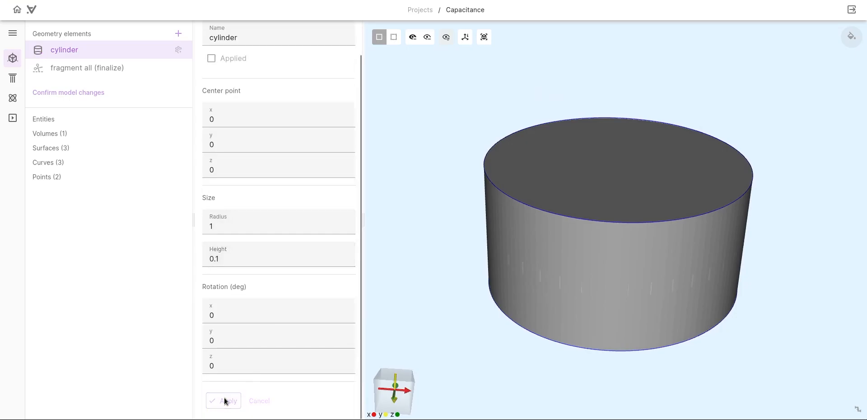
{"action": "left_click", "coordinate": [67, 92]}
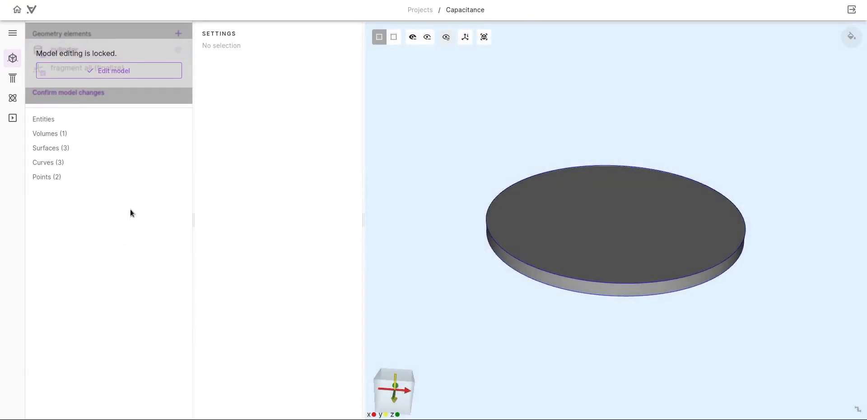
Add the predefined Air material and assign it to the cylinder's volume
{"action": "left_click", "coordinate": [12, 78]}
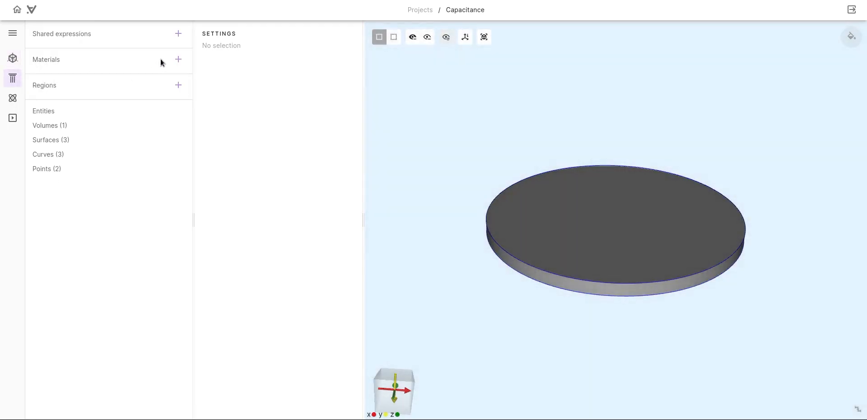
{"action": "left_click", "coordinate": [179, 59]}
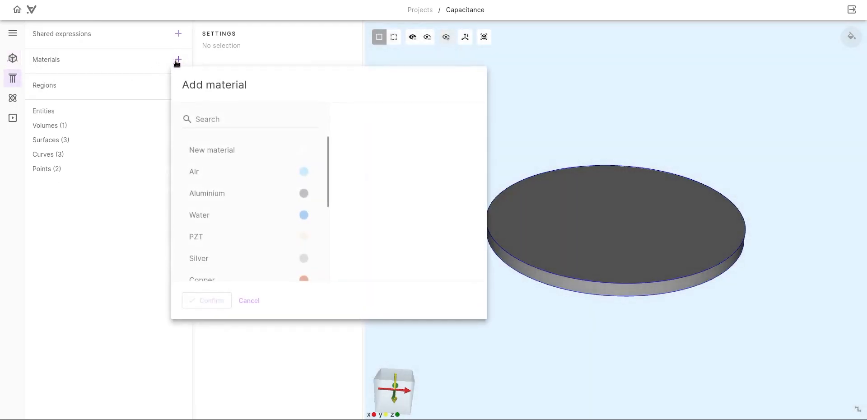
{"action": "left_click", "coordinate": [202, 173]}
{"action": "left_click", "coordinate": [200, 299]}
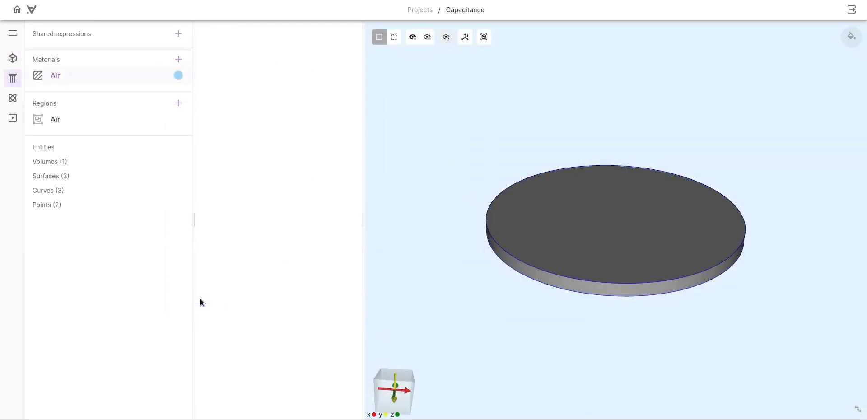
{"action": "left_click", "coordinate": [616, 238]}
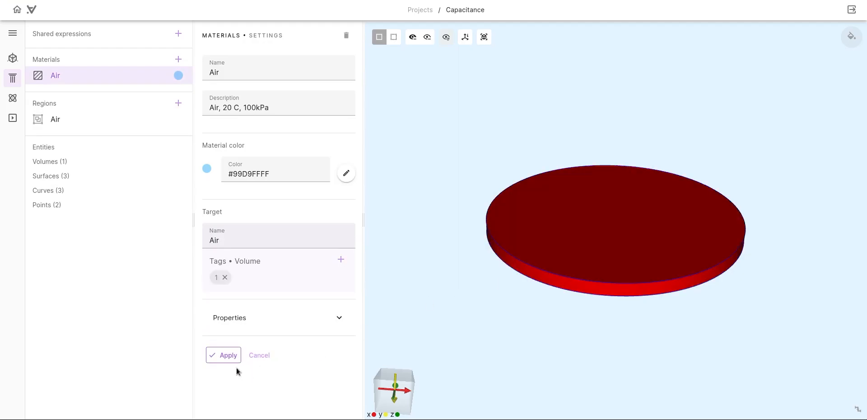
{"action": "left_click", "coordinate": [223, 355]}
Add Electrostatics physics to the model
{"action": "left_click", "coordinate": [13, 98]}
{"action": "left_click", "coordinate": [178, 33]}
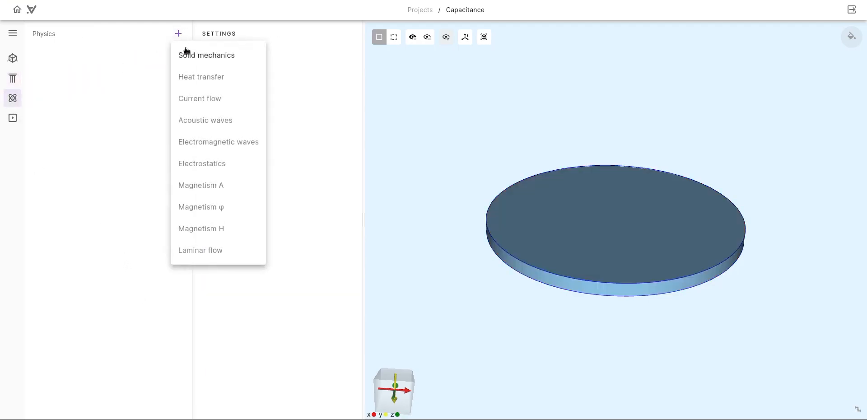
{"action": "left_click", "coordinate": [202, 163]}
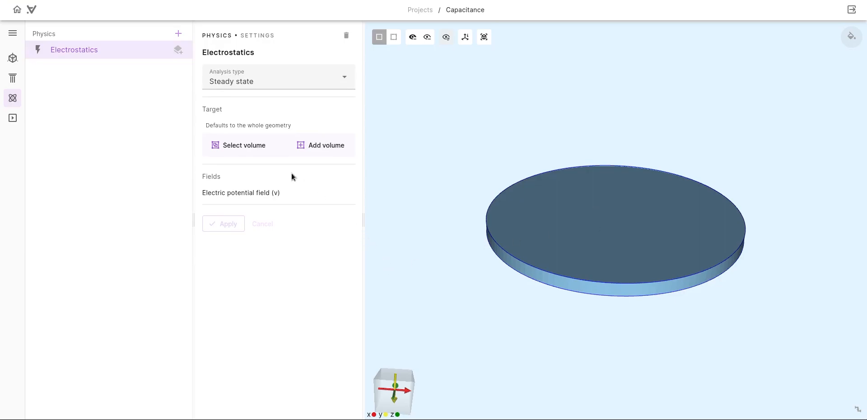
Add an electrostatics constraint with value 0 on the disc's bottom circular surface
{"action": "left_click", "coordinate": [178, 51]}
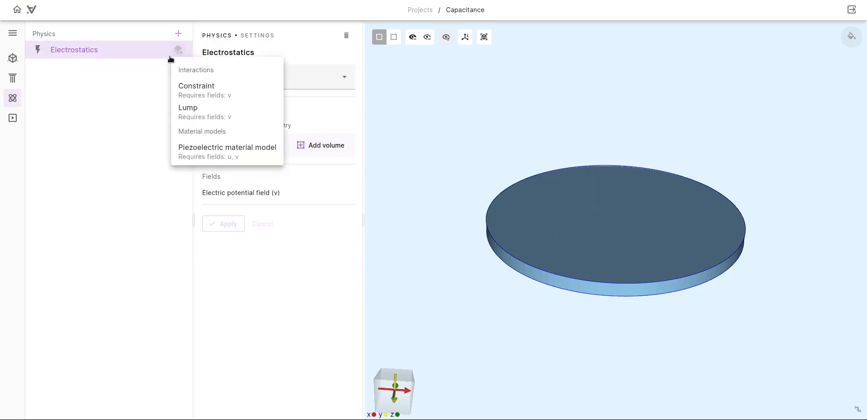
{"action": "left_click", "coordinate": [197, 93]}
{"action": "left_click_drag", "start_coordinate": [420, 280], "coordinate": [445, 154]}
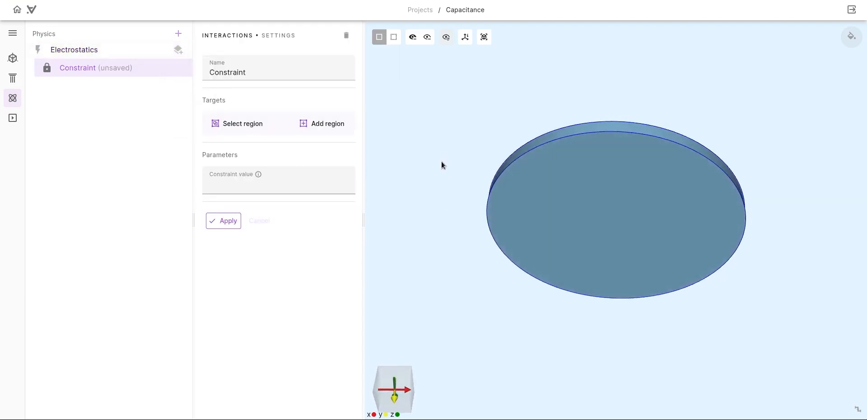
{"action": "left_click", "coordinate": [278, 181]}
{"action": "type", "text": "0"}
{"action": "left_click", "coordinate": [315, 125]}
{"action": "left_click", "coordinate": [315, 190]}
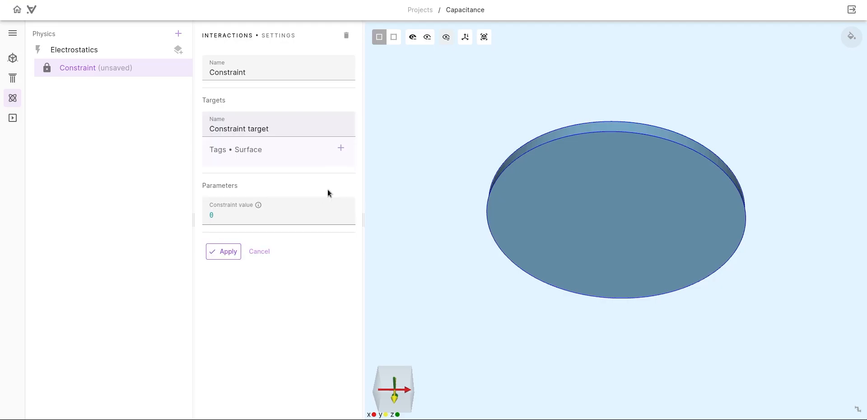
{"action": "left_click", "coordinate": [538, 201]}
{"action": "left_click_drag", "start_coordinate": [403, 151], "coordinate": [397, 261]}
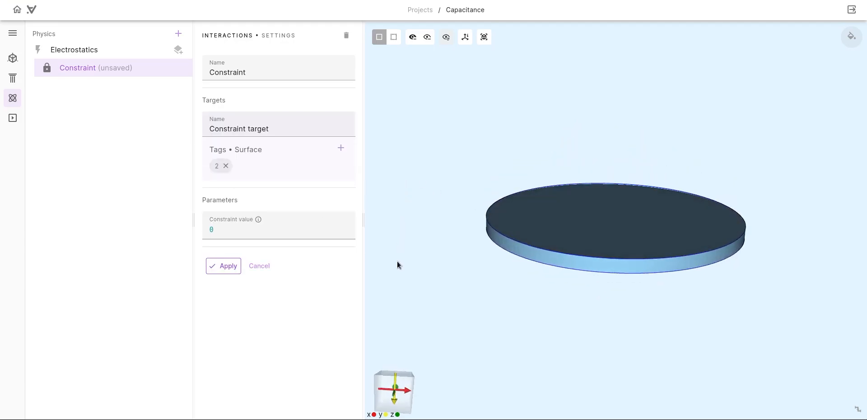
{"action": "left_click", "coordinate": [229, 266]}
Add a Lump interaction to the electrostatics and target the disc's top circular surface
{"action": "left_click_drag", "start_coordinate": [429, 160], "coordinate": [435, 184]}
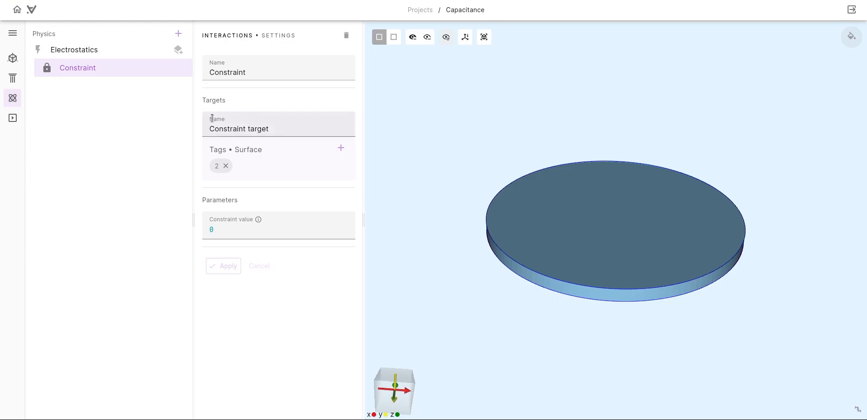
{"action": "left_click", "coordinate": [178, 49]}
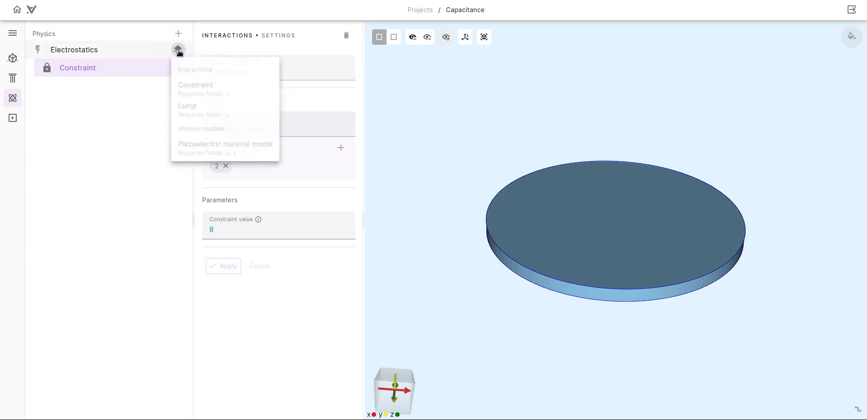
{"action": "left_click", "coordinate": [196, 113]}
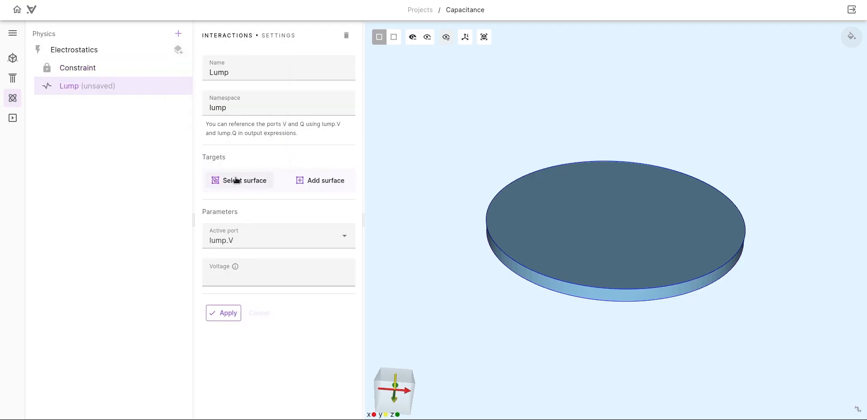
{"action": "left_click", "coordinate": [311, 181]}
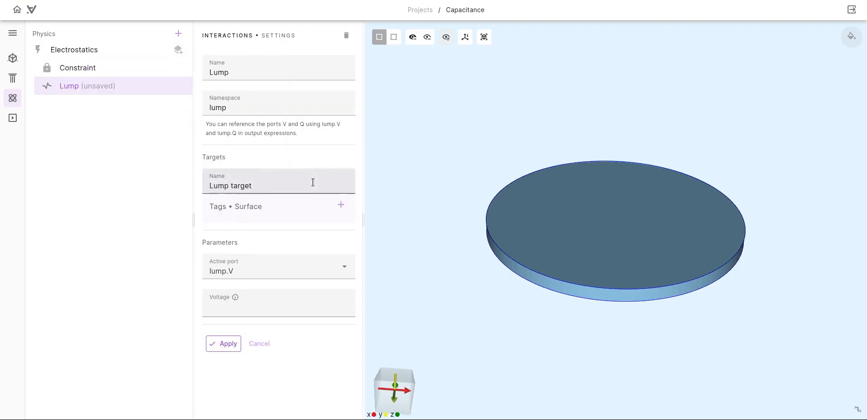
{"action": "left_click", "coordinate": [598, 217]}
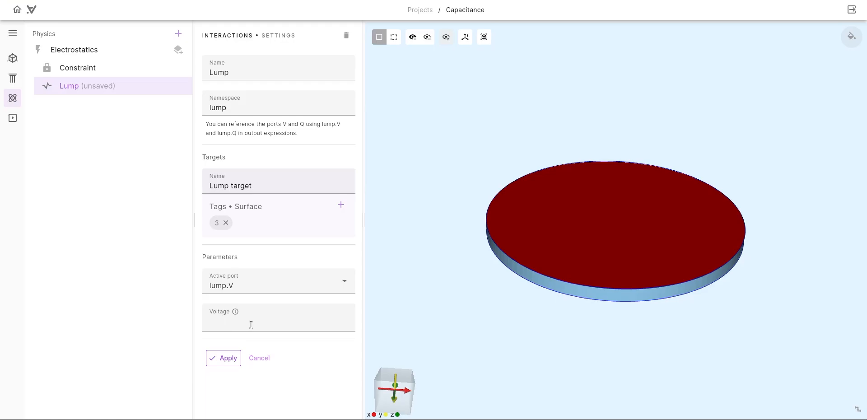
Make lump.Q the active port of the Lump interaction with a charge of 1, and apply it
{"action": "left_click", "coordinate": [283, 286]}
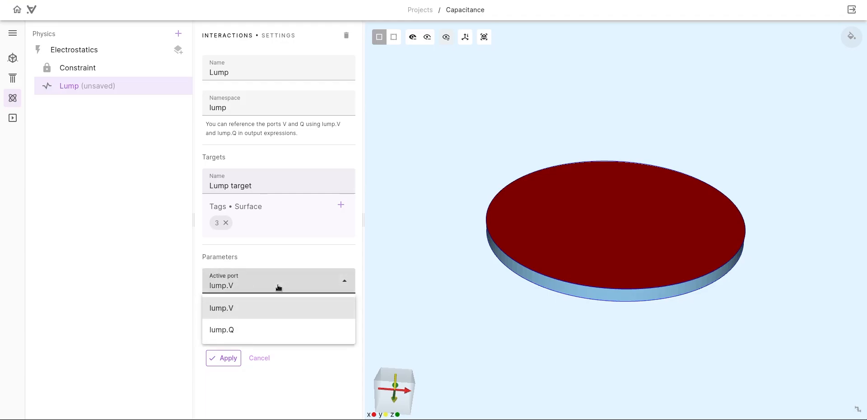
{"action": "left_click", "coordinate": [234, 330]}
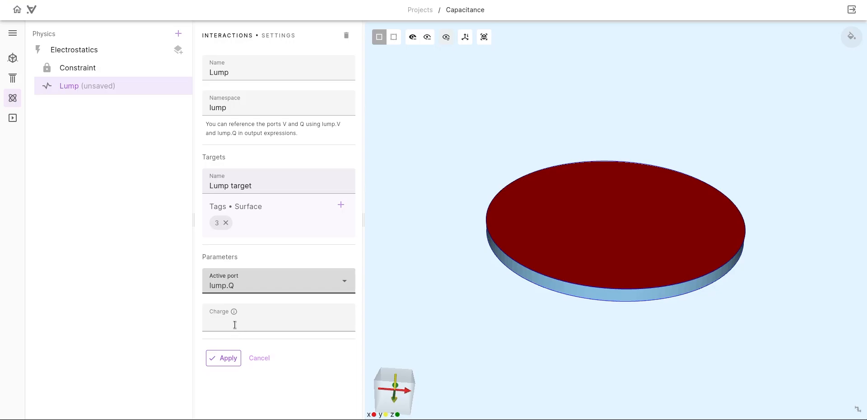
{"action": "left_click", "coordinate": [234, 324]}
{"action": "type", "text": "1"}
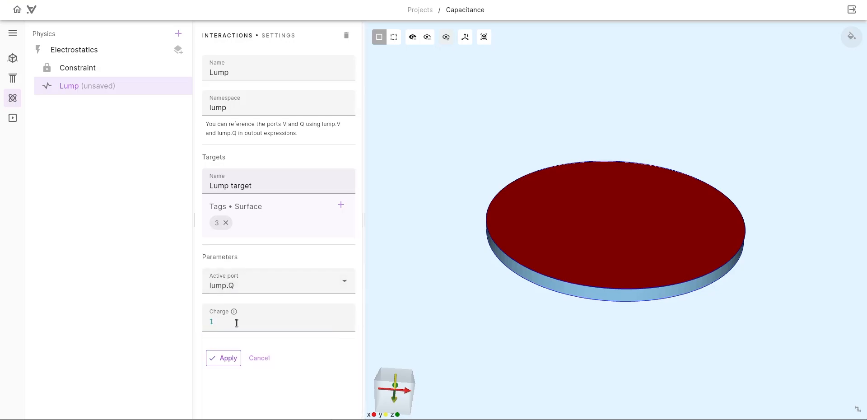
{"action": "left_click", "coordinate": [225, 360]}
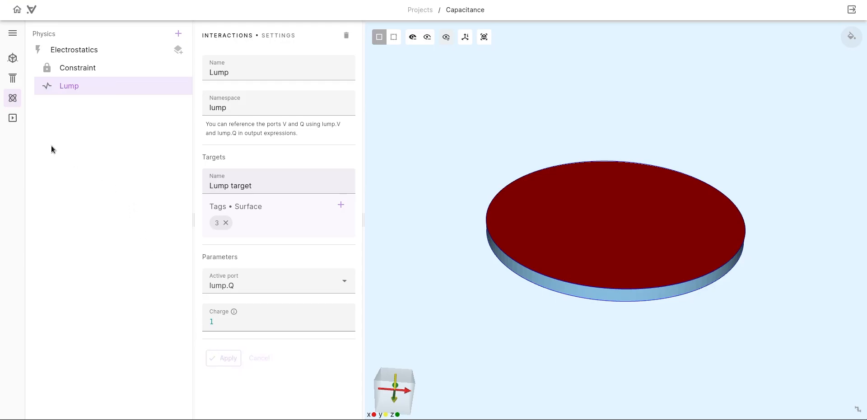
Create a new simulation and add the electric potential field v as a field output
{"action": "left_click", "coordinate": [16, 121]}
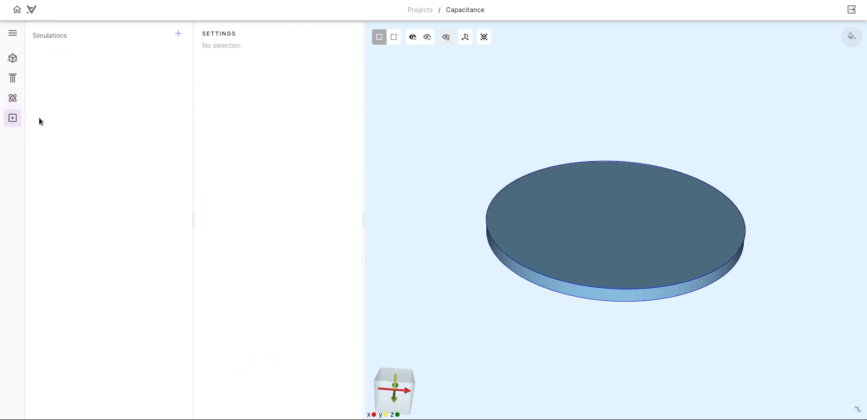
{"action": "left_click", "coordinate": [179, 34]}
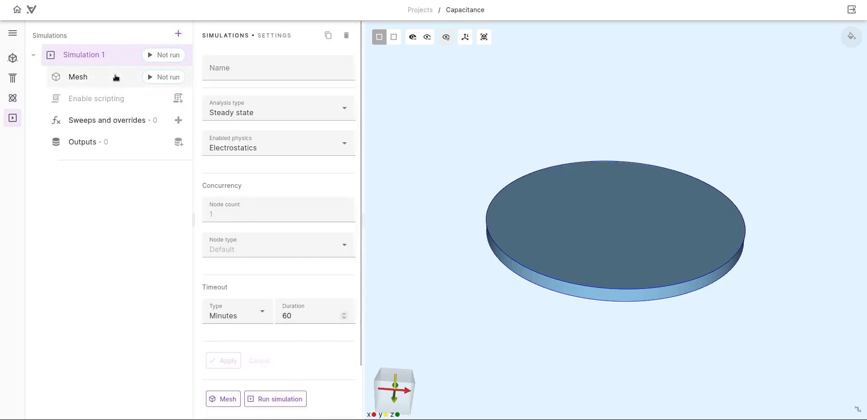
{"action": "left_click", "coordinate": [175, 144]}
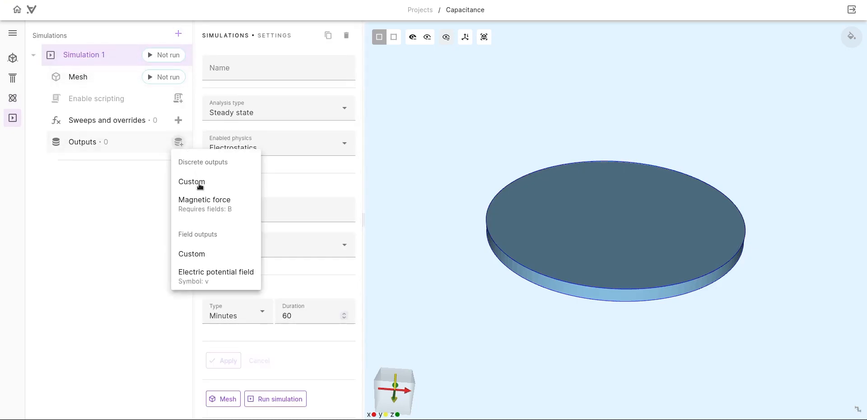
{"action": "left_click", "coordinate": [202, 273]}
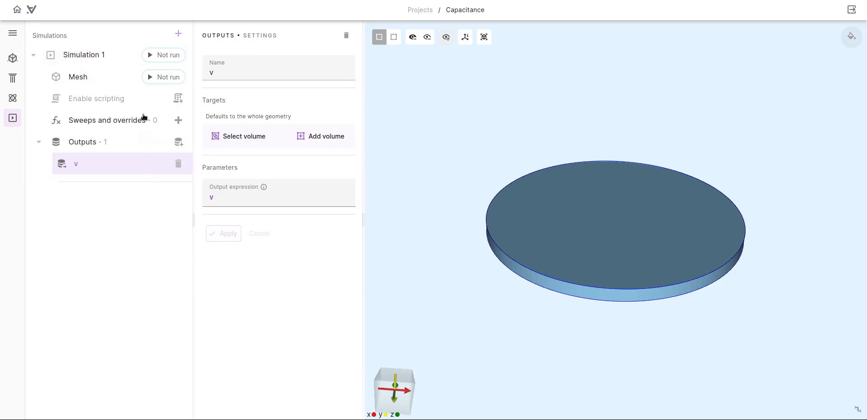
Mesh the geometry using expert settings with the default mesher and a scale factor of 0.2
{"action": "left_click", "coordinate": [121, 76]}
{"action": "left_click", "coordinate": [230, 89]}
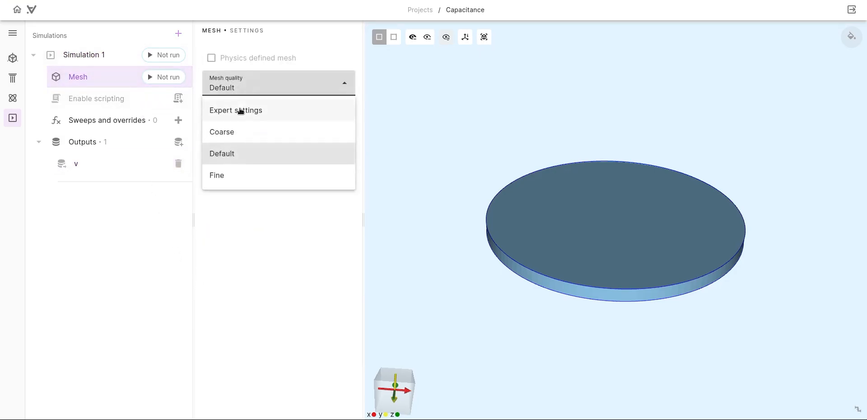
{"action": "left_click", "coordinate": [239, 108]}
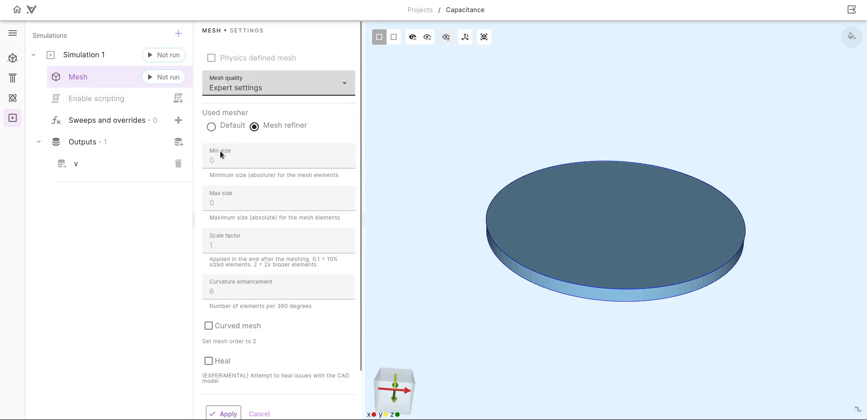
{"action": "left_click", "coordinate": [222, 128]}
{"action": "left_click", "coordinate": [233, 245]}
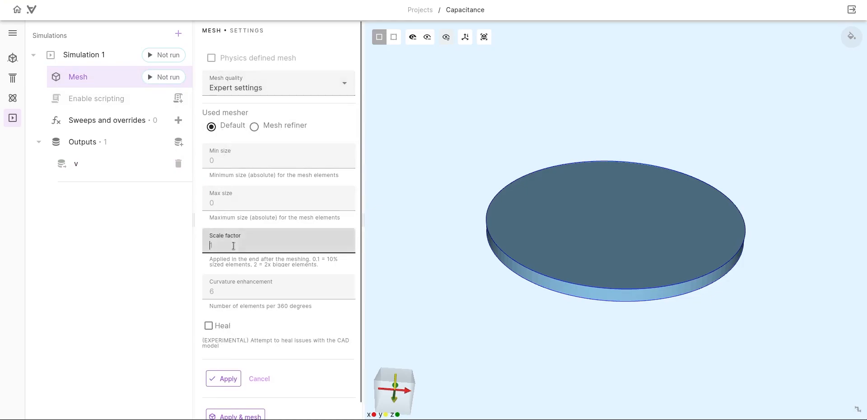
{"action": "type", "text": "0.2"}
{"action": "scroll", "coordinate": [249, 253], "scroll_direction": "down", "scroll_amount": 1}
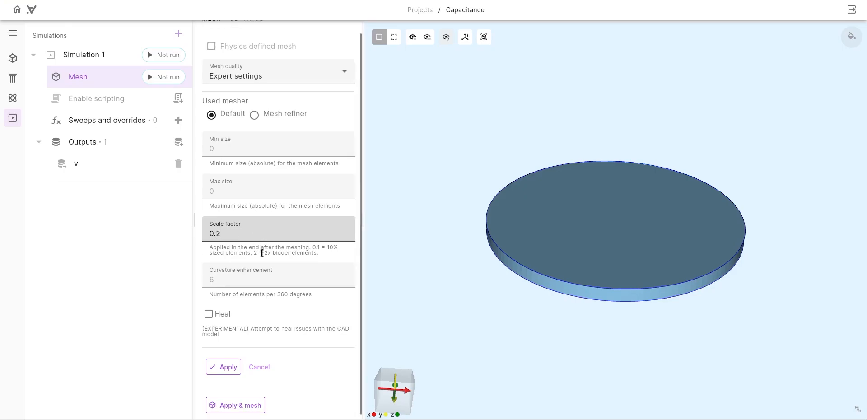
{"action": "left_click", "coordinate": [219, 366]}
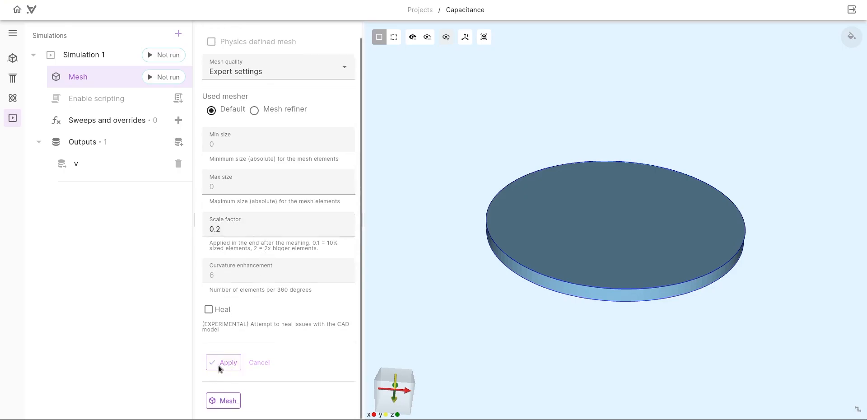
{"action": "left_click", "coordinate": [226, 400]}
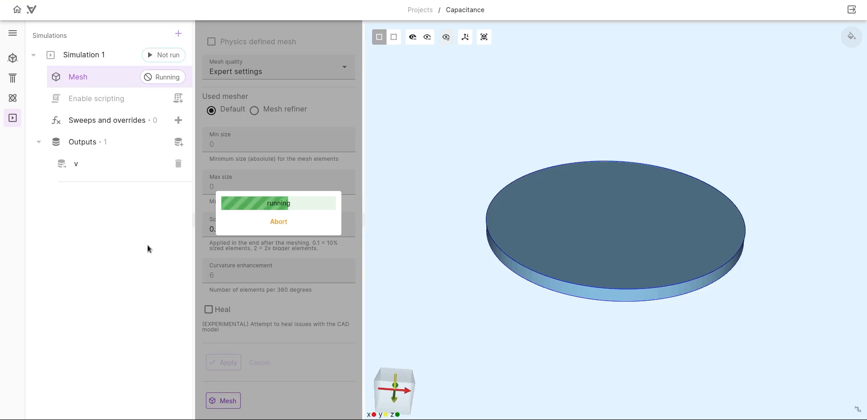
Enable scripting for Simulation 1 and review the generated simulation.py script
{"action": "left_click", "coordinate": [117, 100]}
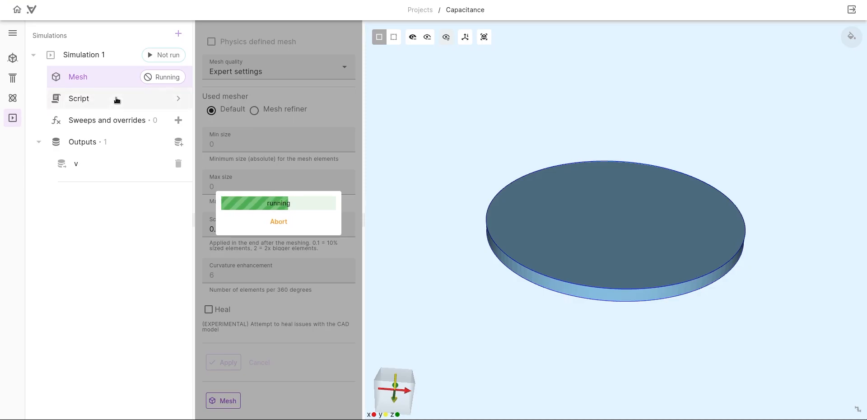
{"action": "left_click", "coordinate": [116, 99]}
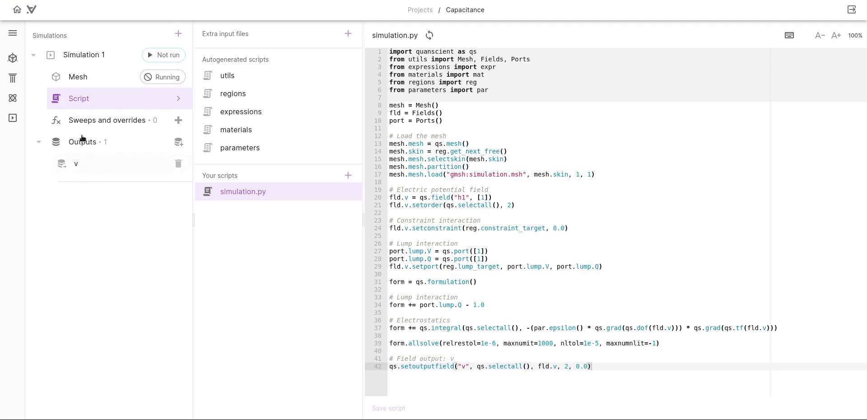
{"action": "left_click", "coordinate": [91, 77]}
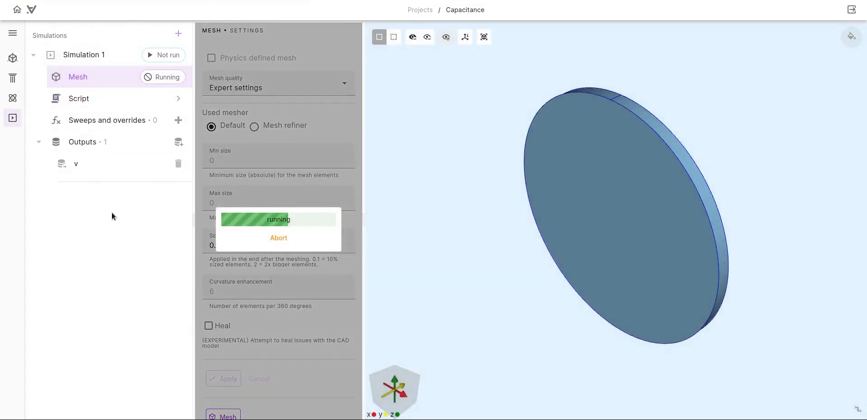
Add a custom discrete output to the simulation with the expression lump.Q /lump.V and apply it
{"action": "left_click", "coordinate": [179, 143]}
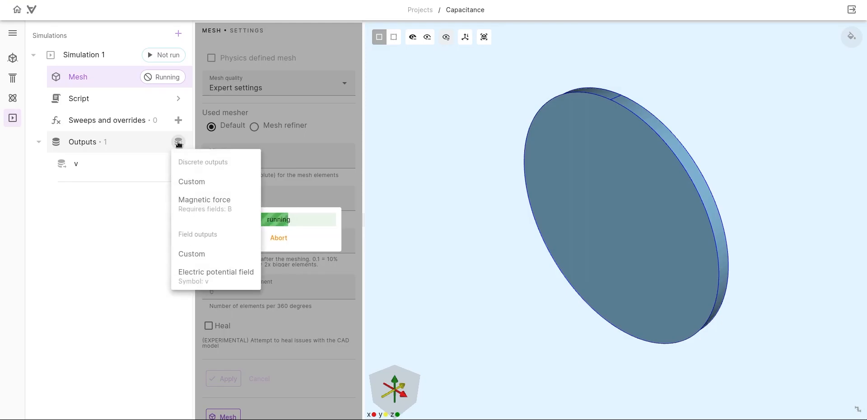
{"action": "left_click", "coordinate": [199, 182]}
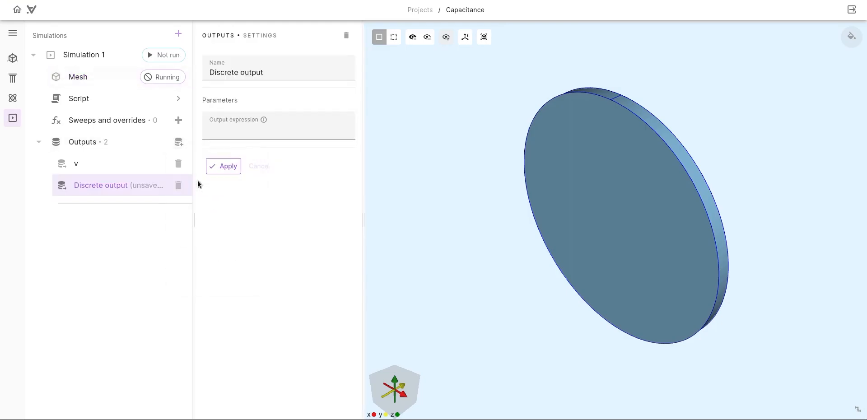
{"action": "left_click", "coordinate": [218, 133]}
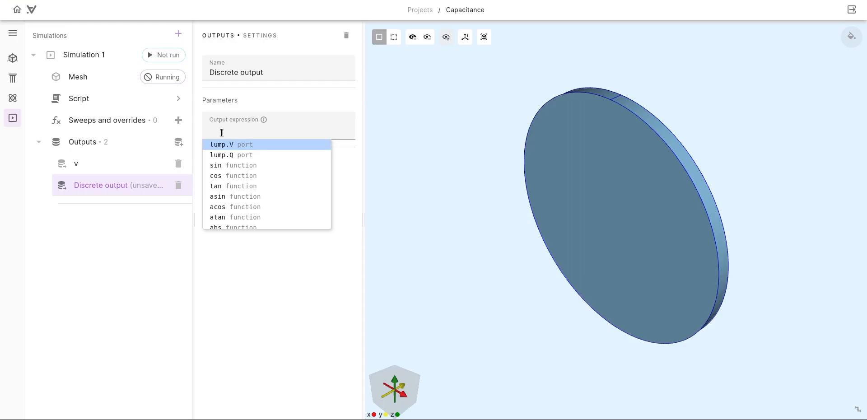
{"action": "left_click", "coordinate": [220, 154]}
{"action": "type", "text": "/lump.V"}
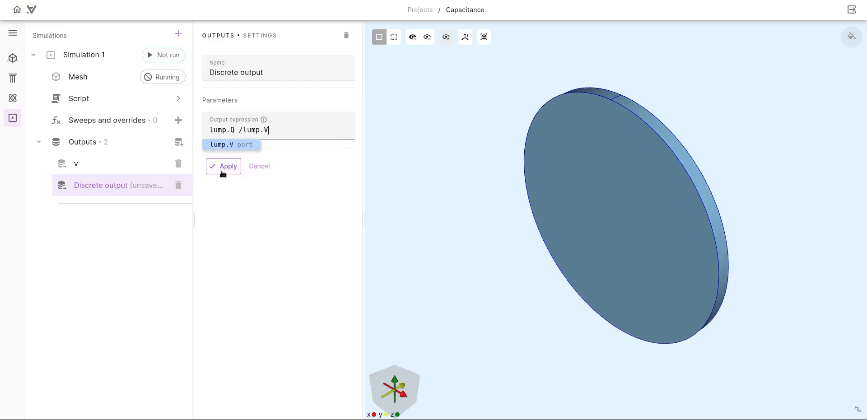
{"action": "left_click", "coordinate": [223, 168]}
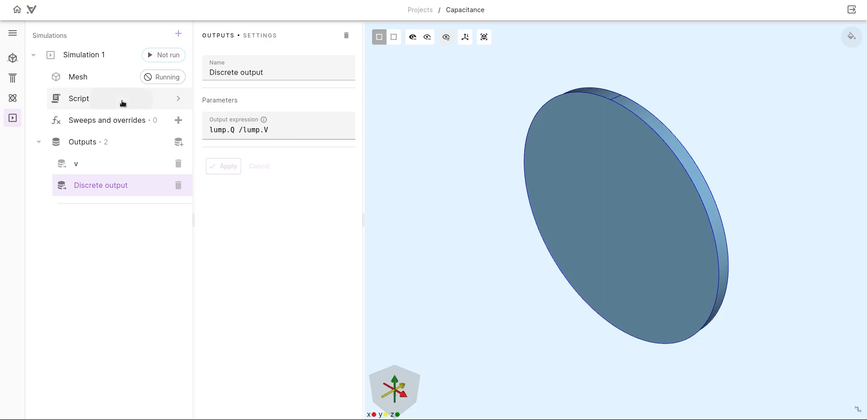
Regenerate simulation.py so that it includes the discrete output, and save the script
{"action": "left_click", "coordinate": [122, 103]}
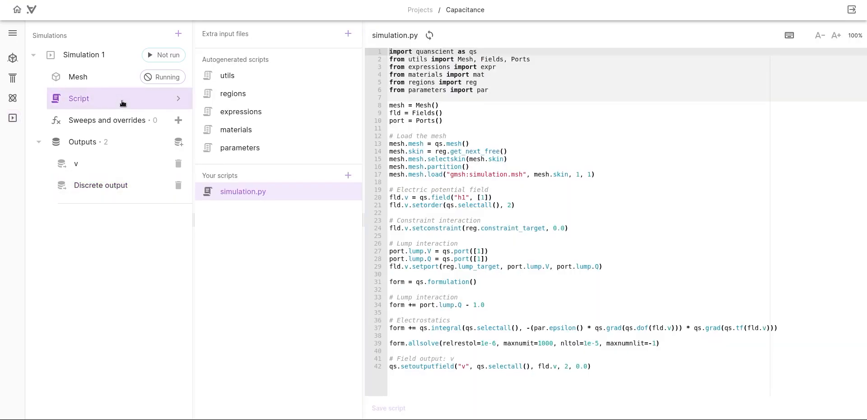
{"action": "left_click", "coordinate": [430, 35]}
{"action": "left_click", "coordinate": [351, 225]}
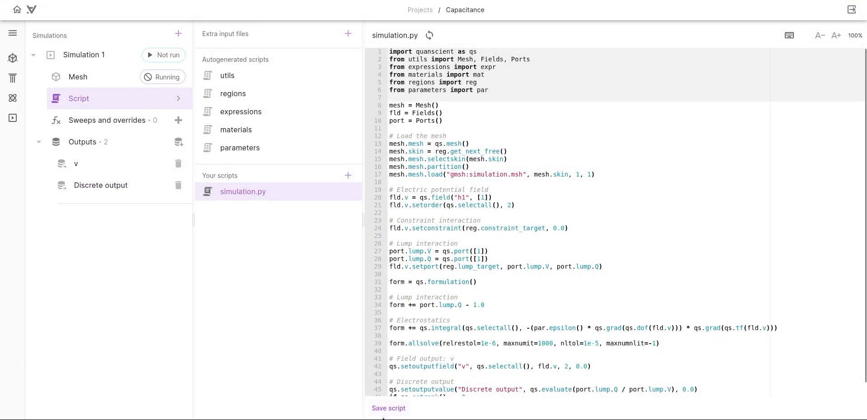
{"action": "left_click", "coordinate": [388, 408]}
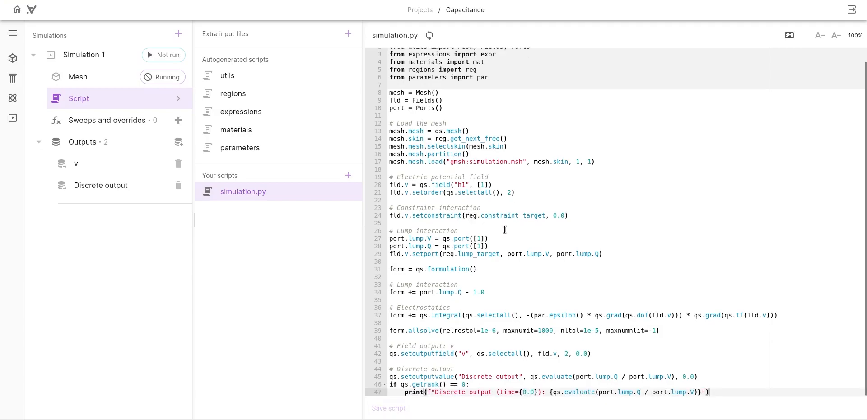
Preview the finished mesh on the disc and inspect it from another angle
{"action": "left_click", "coordinate": [92, 79]}
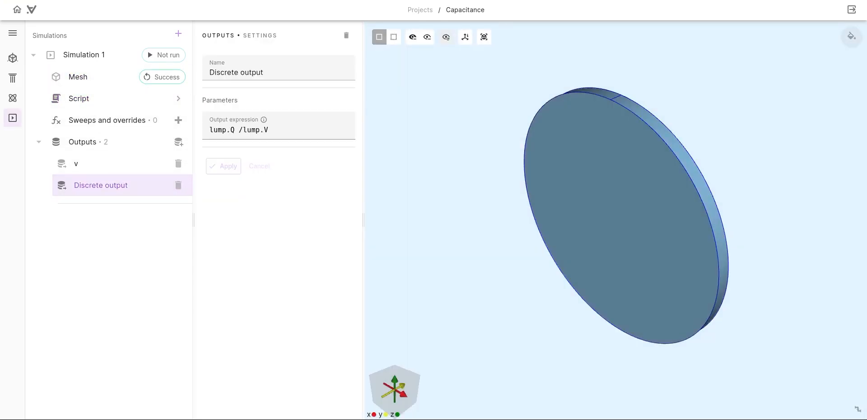
{"action": "left_click", "coordinate": [110, 77]}
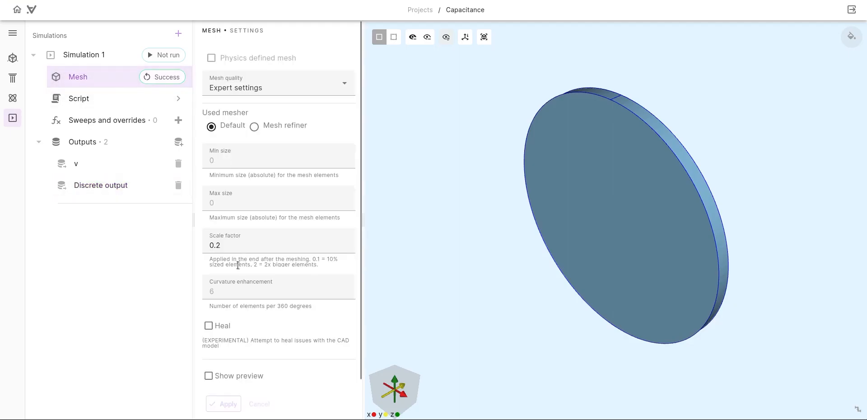
{"action": "left_click", "coordinate": [231, 377]}
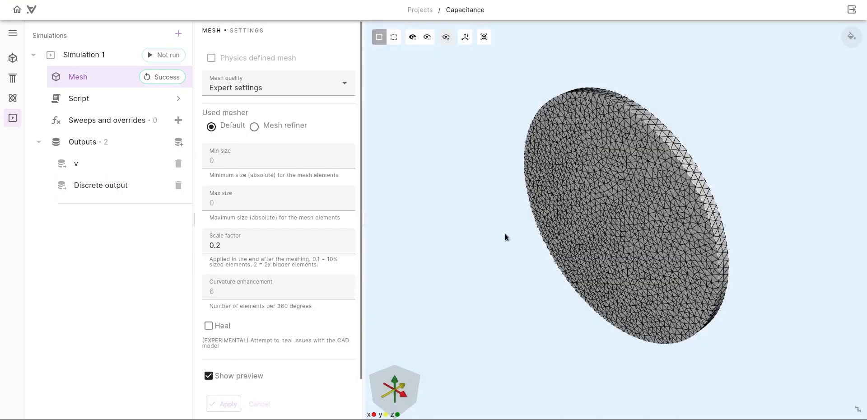
{"action": "left_click_drag", "start_coordinate": [506, 238], "coordinate": [522, 216]}
{"action": "left_click_drag", "start_coordinate": [578, 248], "coordinate": [494, 280]}
Set Simulation 1 to a node count of 1 with node type 1 CPU, 16 GB, and run it
{"action": "left_click", "coordinate": [102, 53]}
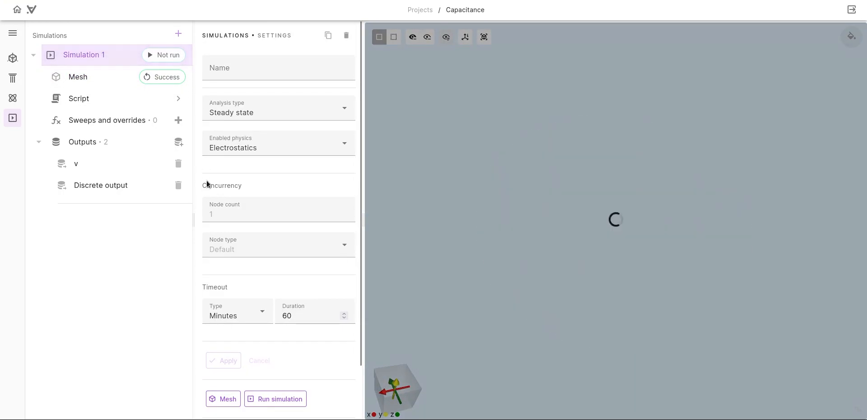
{"action": "left_click", "coordinate": [227, 214]}
{"action": "type", "text": "1"}
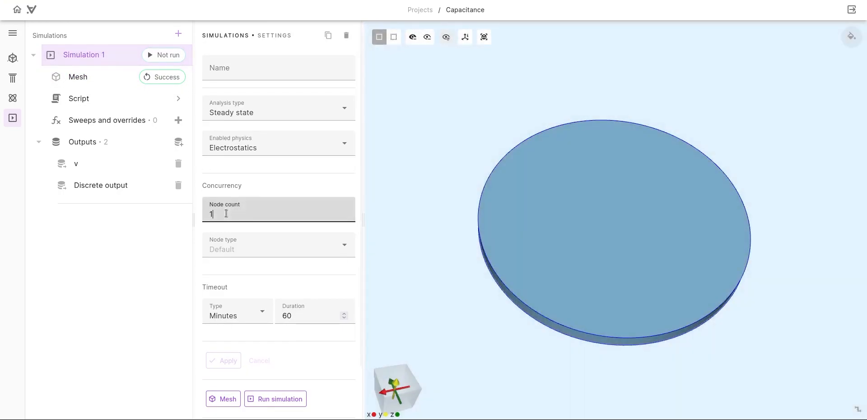
{"action": "left_click", "coordinate": [221, 251]}
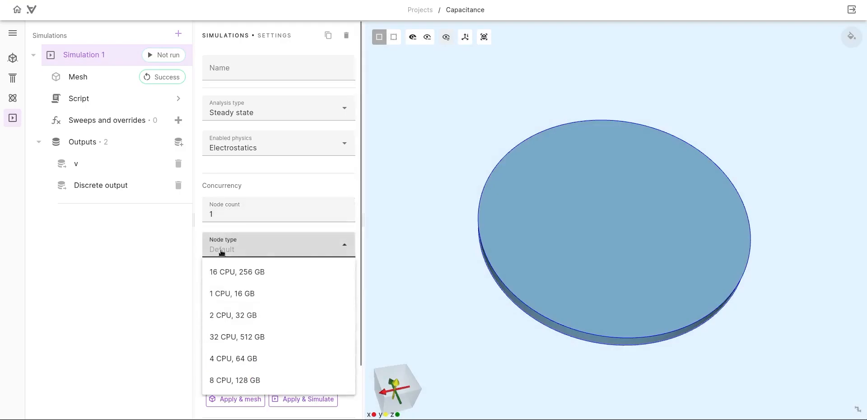
{"action": "left_click", "coordinate": [232, 293]}
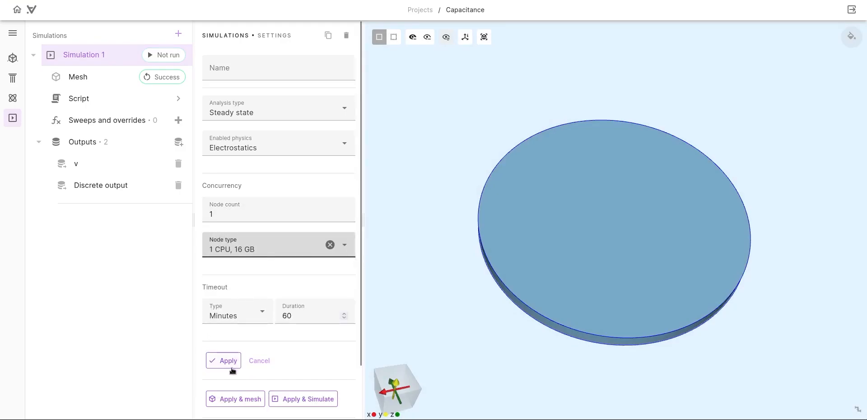
{"action": "left_click", "coordinate": [301, 400]}
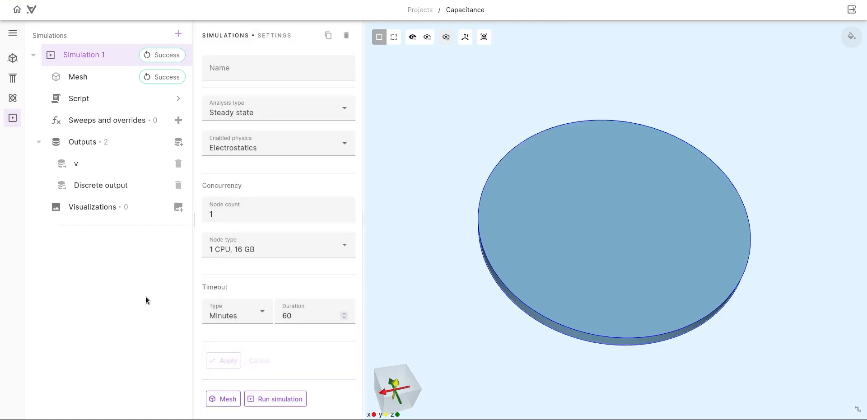
Show the simulation logs and examine the discrete output value for the capacitance
{"action": "scroll", "coordinate": [242, 282], "scroll_direction": "down", "scroll_amount": 2}
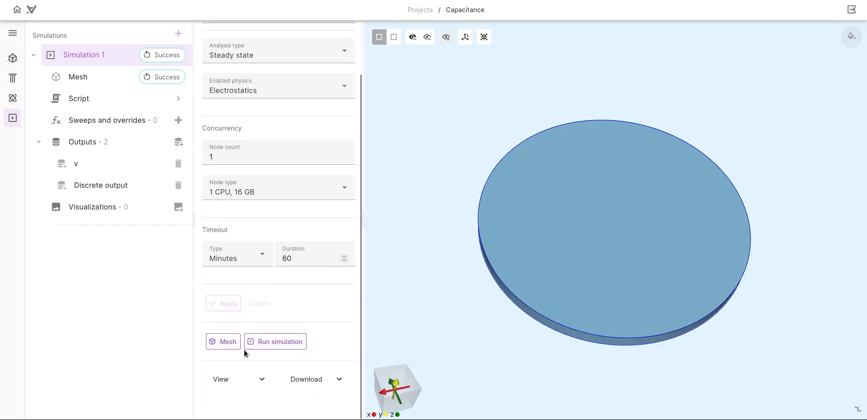
{"action": "left_click", "coordinate": [230, 380]}
{"action": "scroll", "coordinate": [256, 326], "scroll_direction": "down", "scroll_amount": 1}
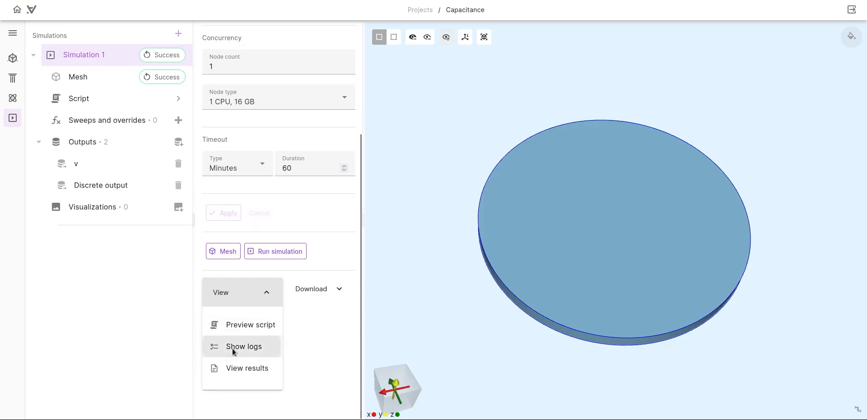
{"action": "left_click", "coordinate": [232, 348]}
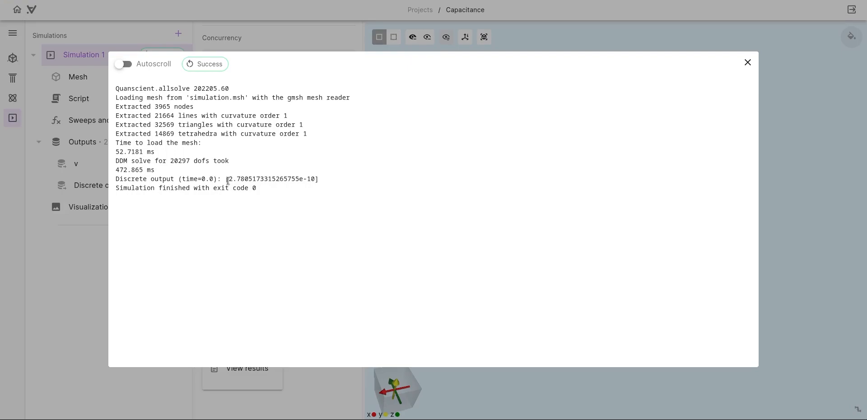
{"action": "left_click_drag", "start_coordinate": [227, 179], "coordinate": [317, 179]}
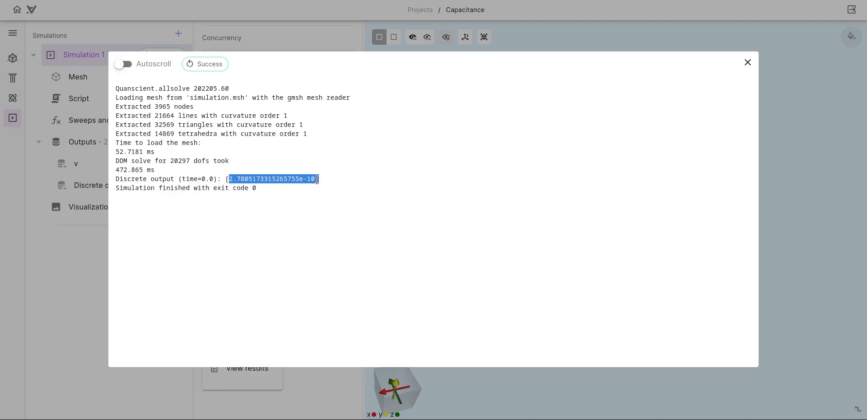
{"action": "left_click", "coordinate": [223, 217]}
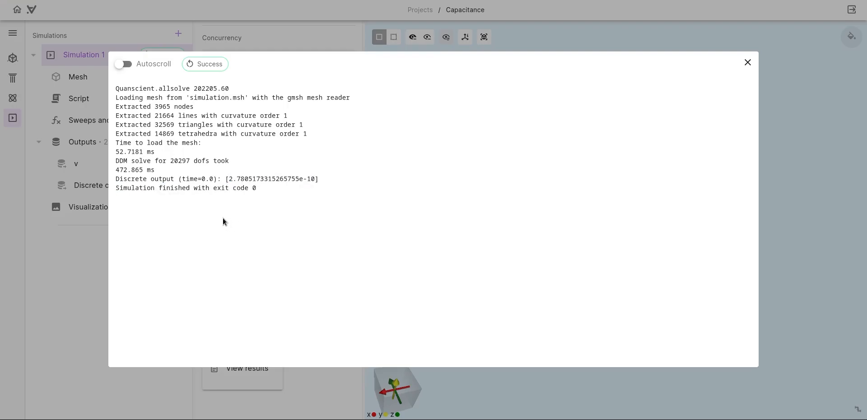